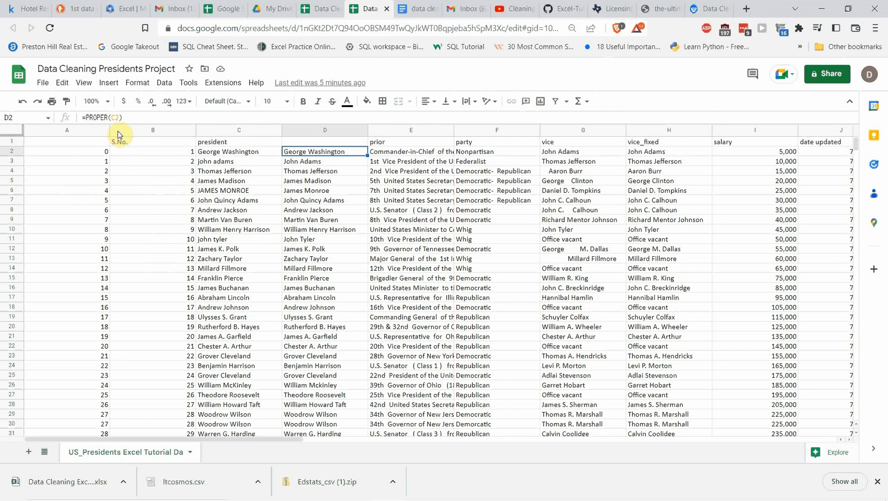
- Review the Remove duplicates options for the whole sheet with the header row option enabled, and cancel without removing anything
{"action": "left_click", "coordinate": [13, 127]}
{"action": "left_click", "coordinate": [148, 83]}
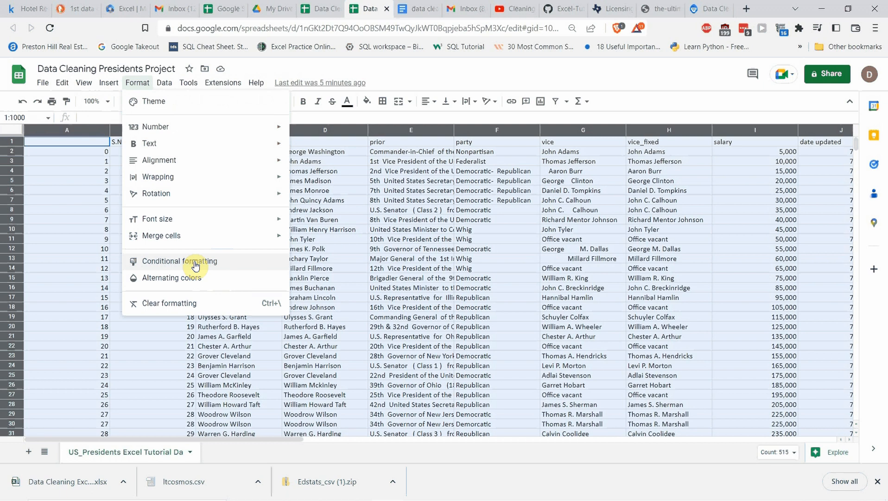
{"action": "left_click", "coordinate": [185, 87]}
{"action": "left_click", "coordinate": [169, 87]}
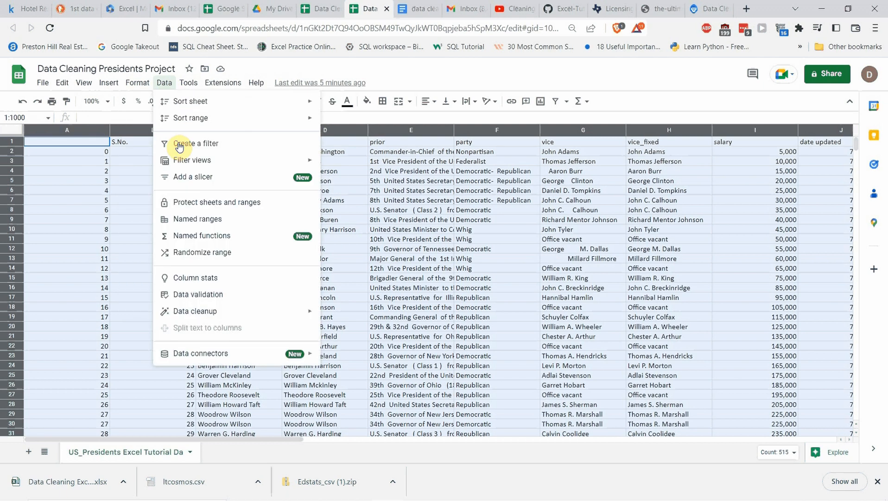
{"action": "mouse_move", "coordinate": [228, 313]}
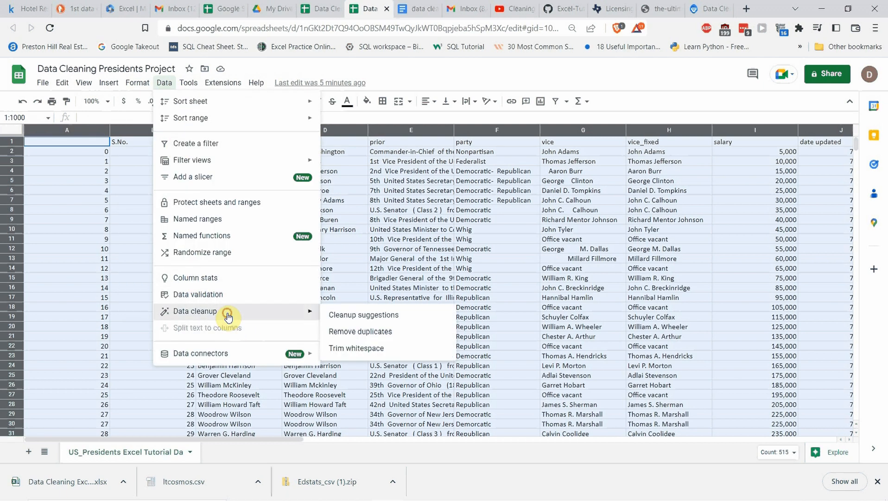
{"action": "left_click", "coordinate": [337, 331]}
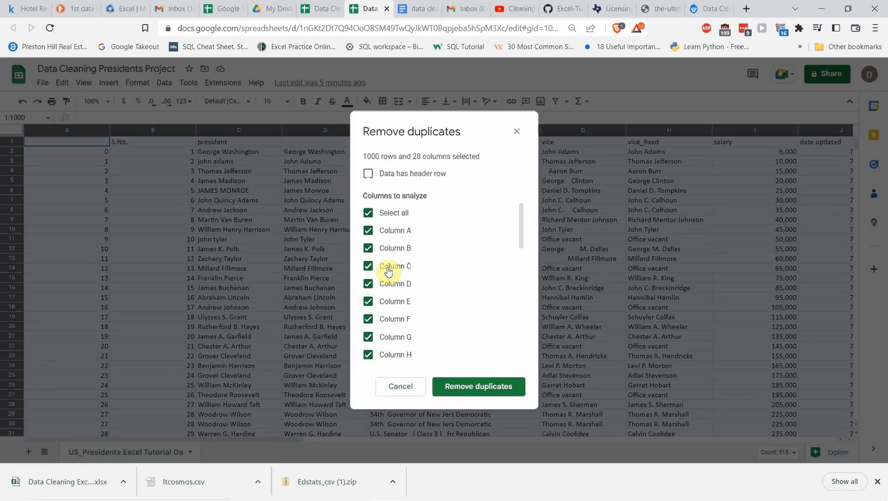
{"action": "left_click", "coordinate": [367, 173]}
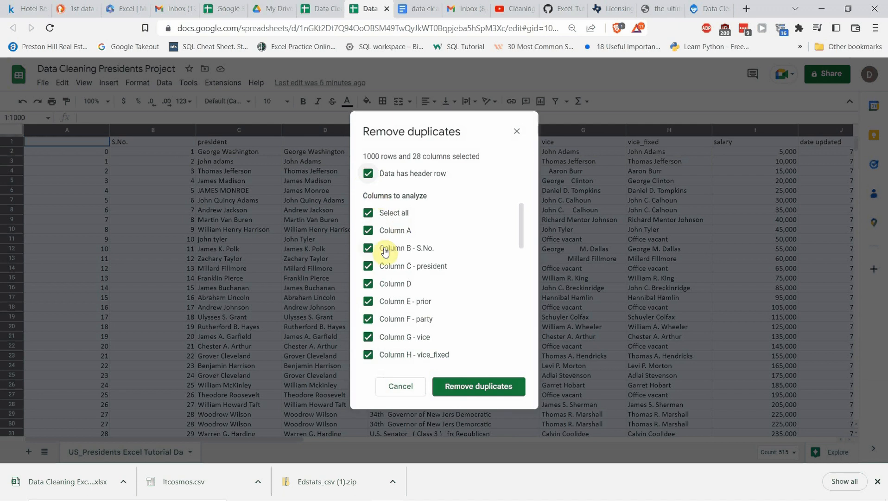
{"action": "left_click", "coordinate": [401, 387]}
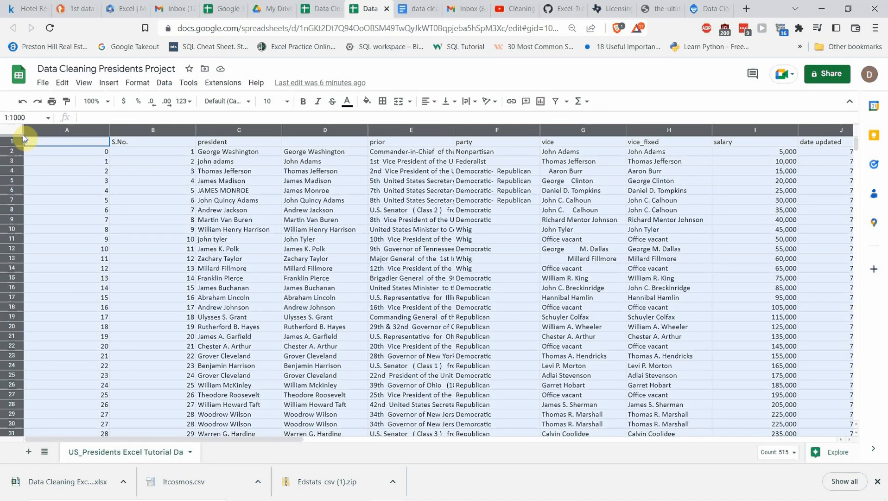
- Examine the PROPER formula column beside the original president names, comparing the capitalization down to the last data row
{"action": "left_click", "coordinate": [40, 147]}
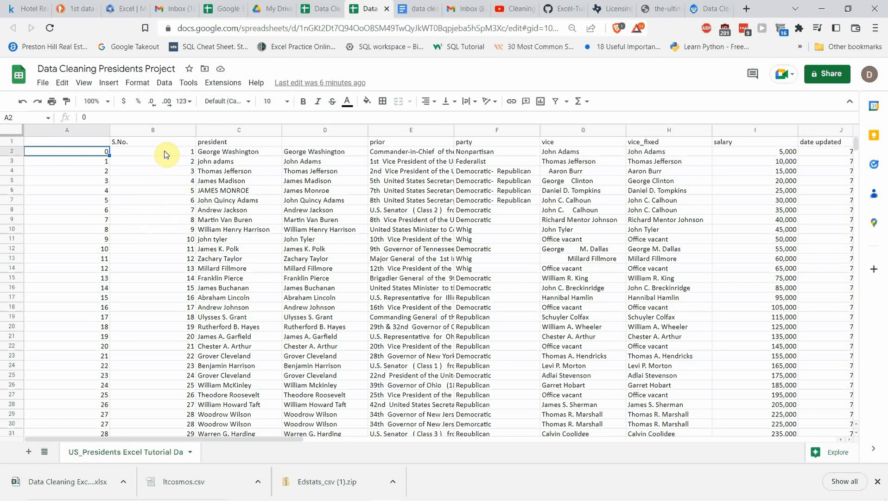
{"action": "left_click", "coordinate": [302, 154]}
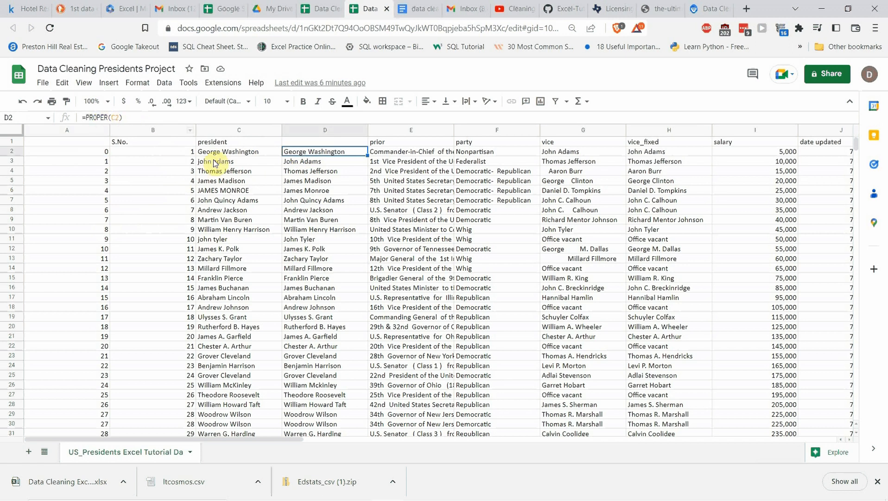
{"action": "left_click", "coordinate": [232, 192]}
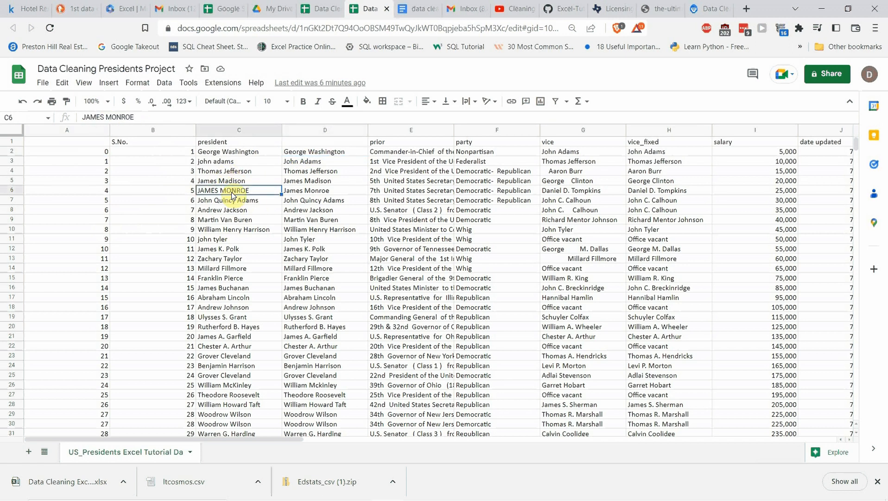
{"action": "left_click", "coordinate": [309, 153]}
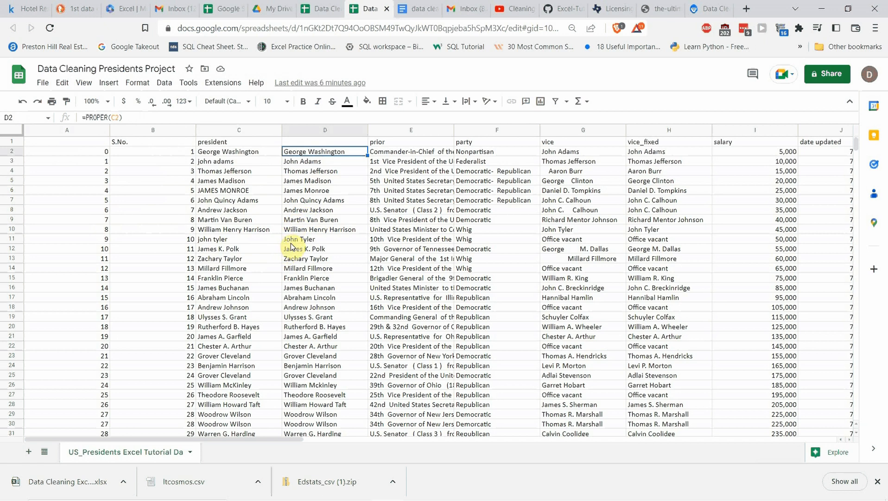
{"action": "scroll", "coordinate": [313, 232], "scroll_direction": "down", "scroll_amount": 8}
{"action": "scroll", "coordinate": [317, 261], "scroll_direction": "up", "scroll_amount": 3}
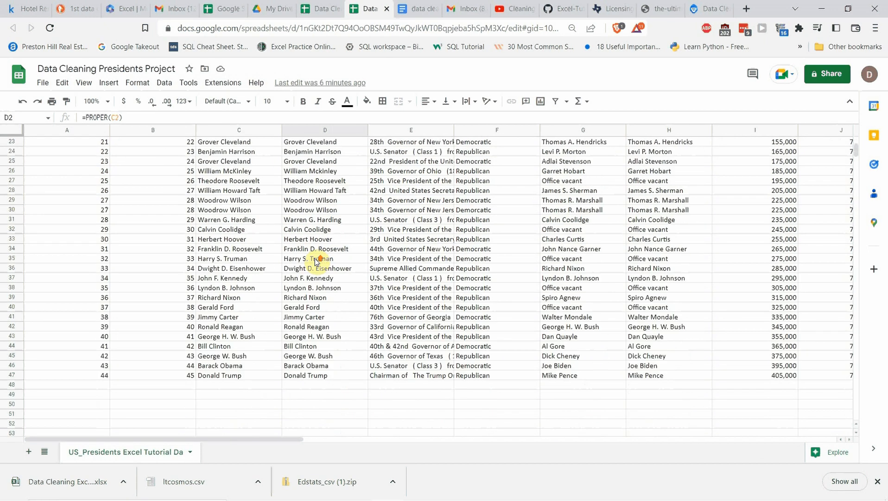
{"action": "scroll", "coordinate": [319, 262], "scroll_direction": "up", "scroll_amount": 5}
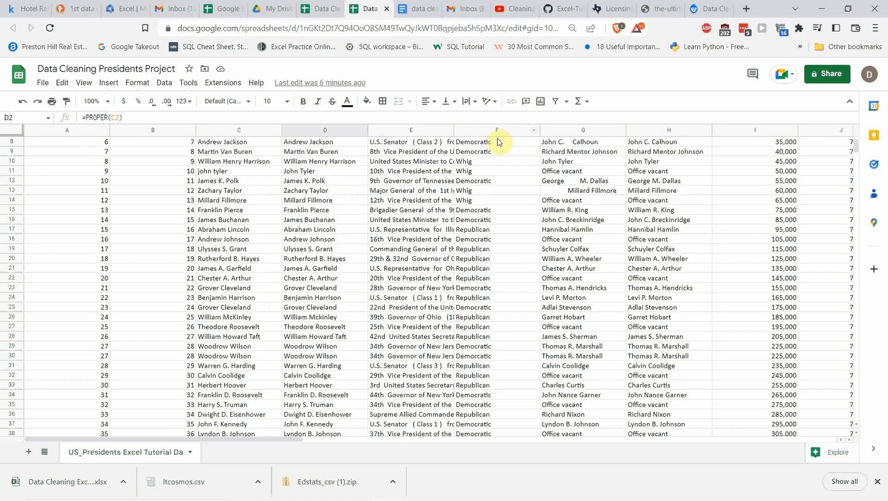
{"action": "scroll", "coordinate": [503, 179], "scroll_direction": "down", "scroll_amount": 3}
{"action": "scroll", "coordinate": [495, 194], "scroll_direction": "up", "scroll_amount": 5}
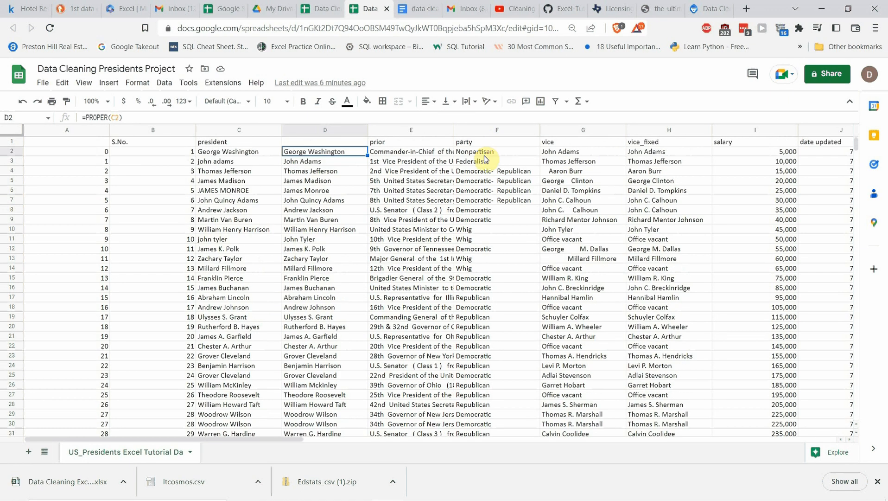
- Add a filter to inspect the party column's distinct values, try selecting only Republican and Whig, cancel the selection and remove the filter
{"action": "left_click", "coordinate": [484, 141]}
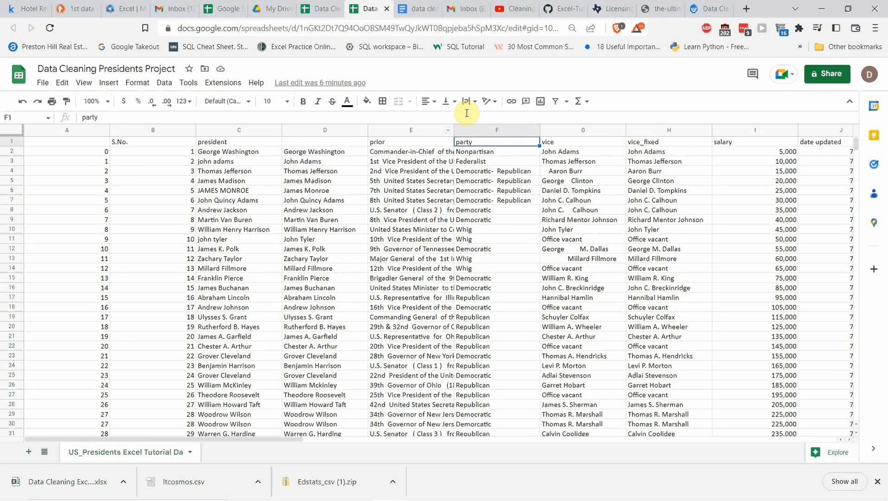
{"action": "left_click", "coordinate": [558, 102]}
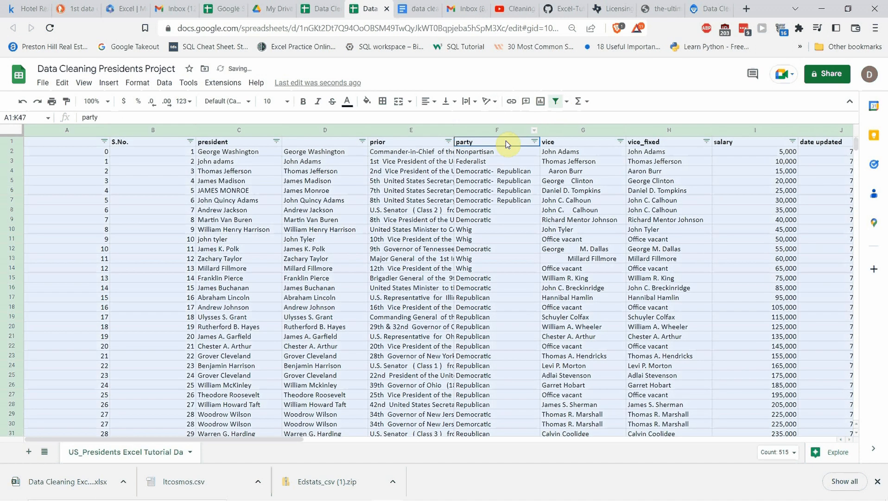
{"action": "left_click", "coordinate": [535, 141]}
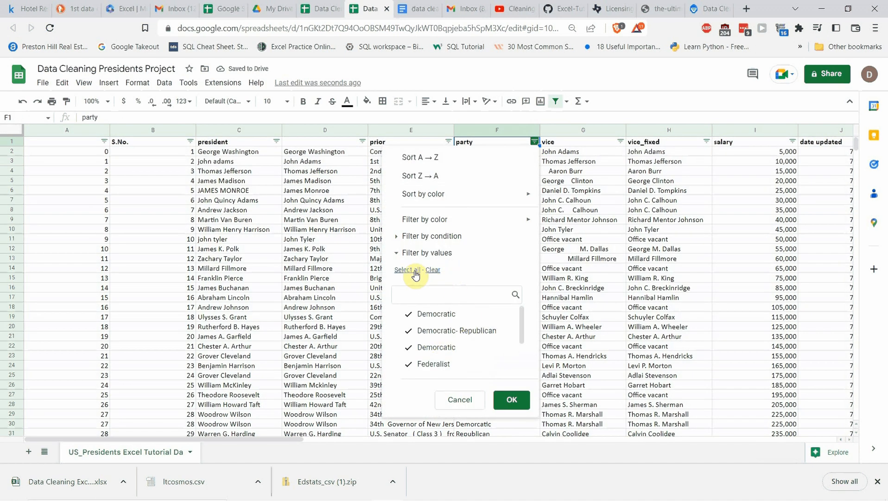
{"action": "left_click", "coordinate": [432, 269]}
{"action": "scroll", "coordinate": [446, 340], "scroll_direction": "down", "scroll_amount": 2}
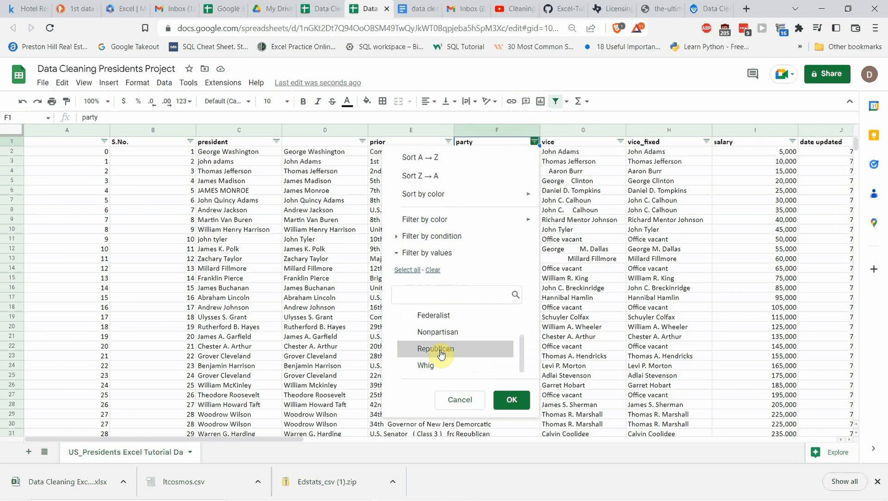
{"action": "left_click", "coordinate": [441, 354]}
{"action": "left_click", "coordinate": [436, 375]}
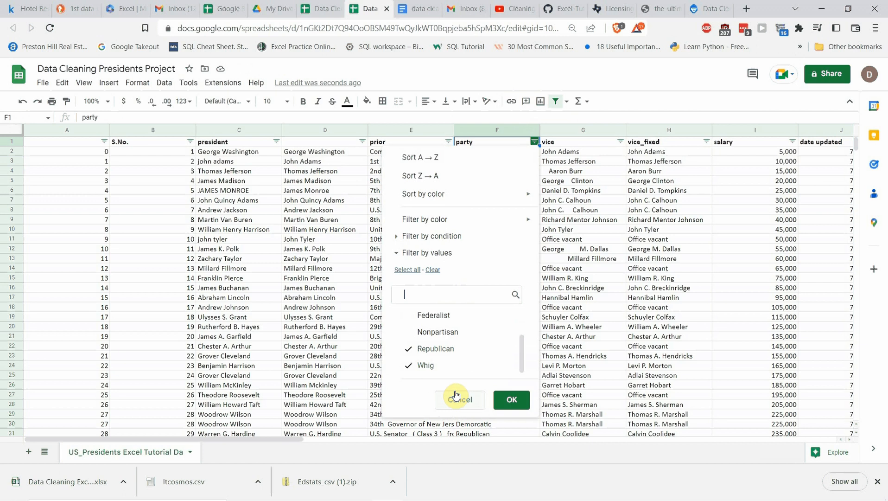
{"action": "scroll", "coordinate": [444, 364], "scroll_direction": "up", "scroll_amount": 2}
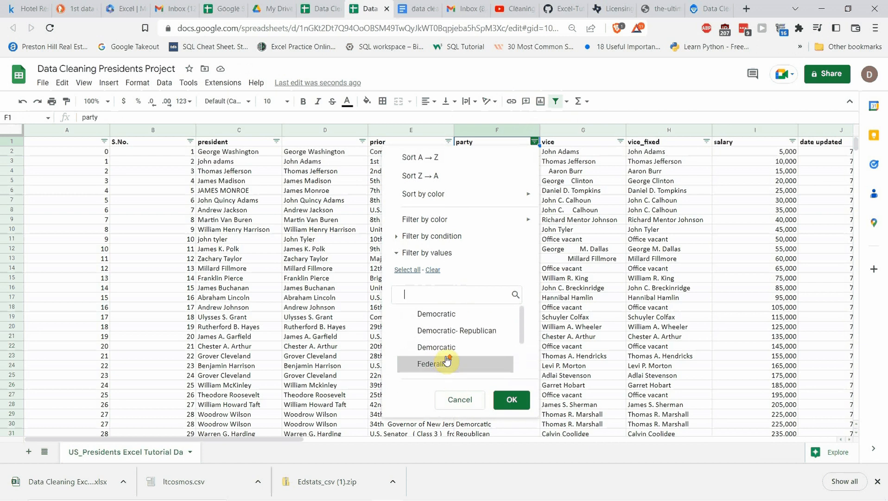
{"action": "scroll", "coordinate": [446, 363], "scroll_direction": "down", "scroll_amount": 2}
{"action": "left_click", "coordinate": [461, 399]}
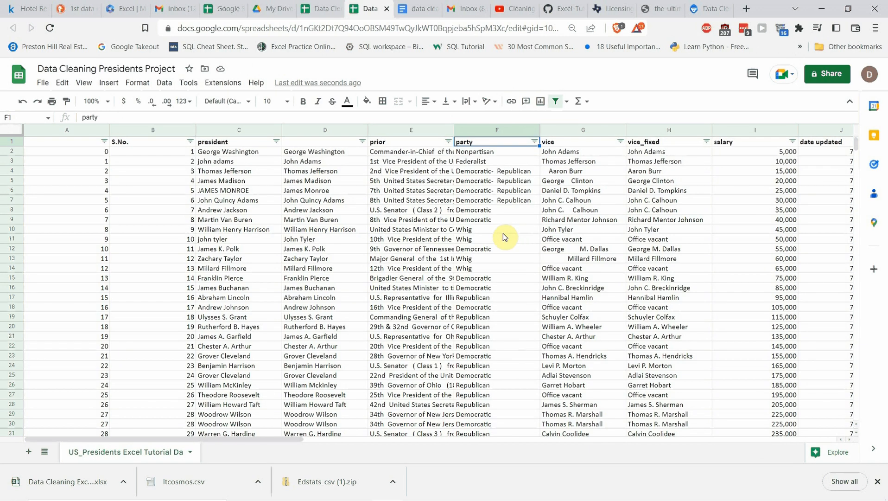
{"action": "left_click", "coordinate": [556, 103]}
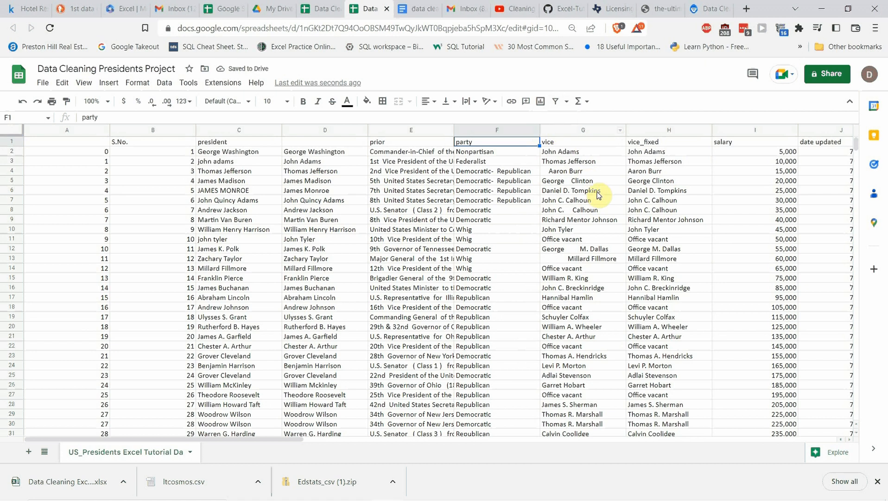
- Examine the salary values and check which number format applies to the date updated and date created columns
{"action": "left_click_drag", "start_coordinate": [240, 436], "coordinate": [366, 419]}
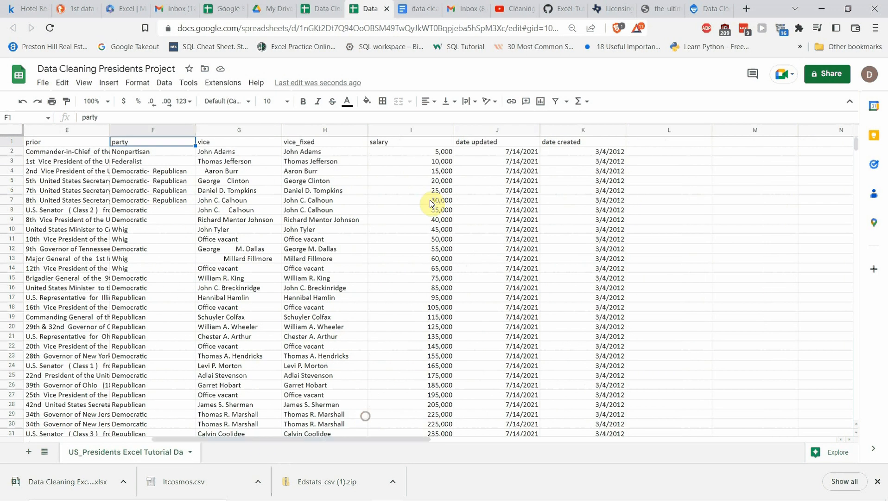
{"action": "left_click", "coordinate": [444, 143]}
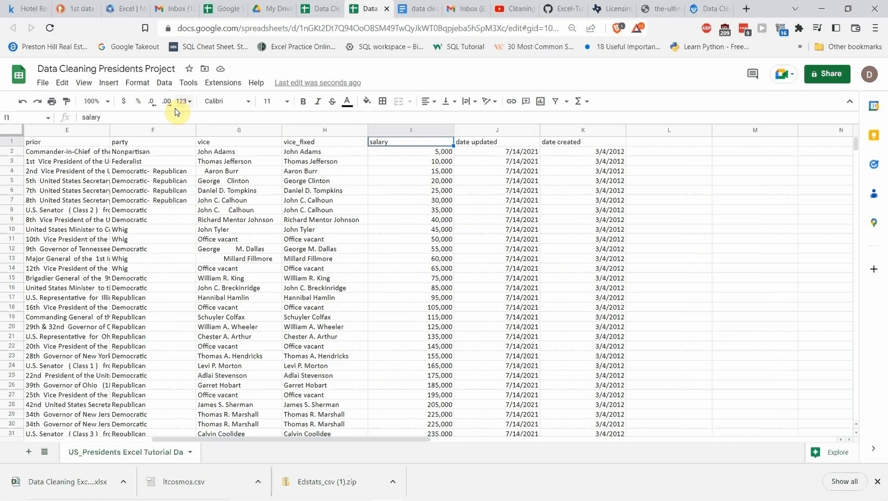
{"action": "left_click", "coordinate": [435, 161]}
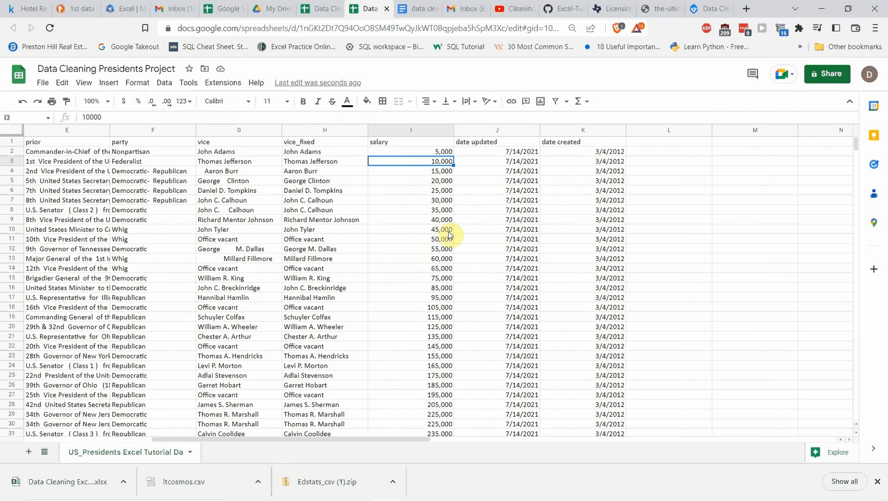
{"action": "left_click", "coordinate": [509, 144]}
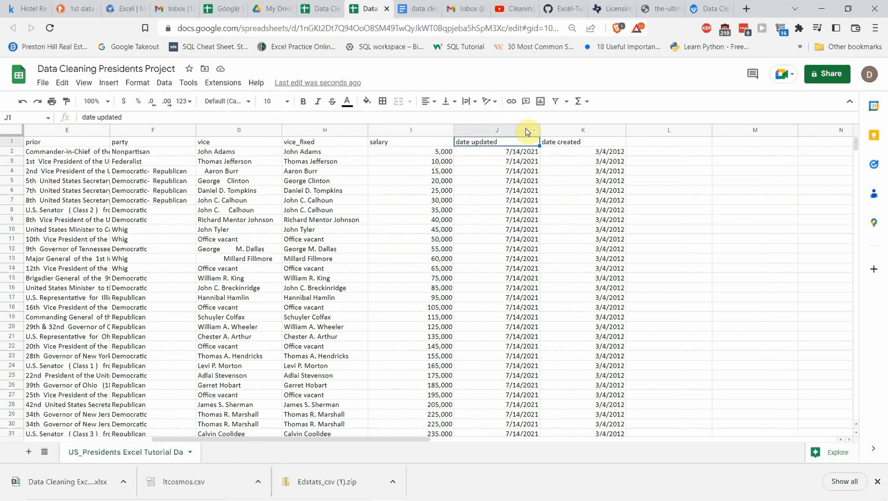
{"action": "left_click_drag", "start_coordinate": [527, 132], "coordinate": [549, 152]}
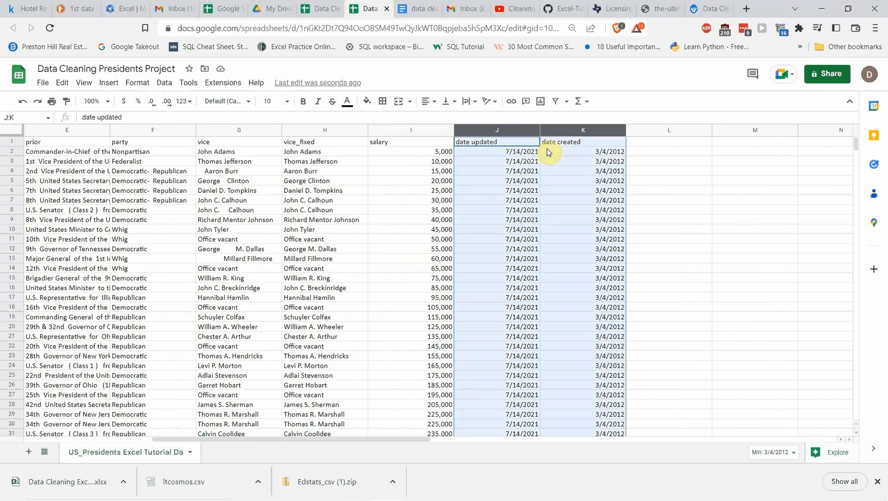
{"action": "scroll", "coordinate": [501, 228], "scroll_direction": "down", "scroll_amount": 5}
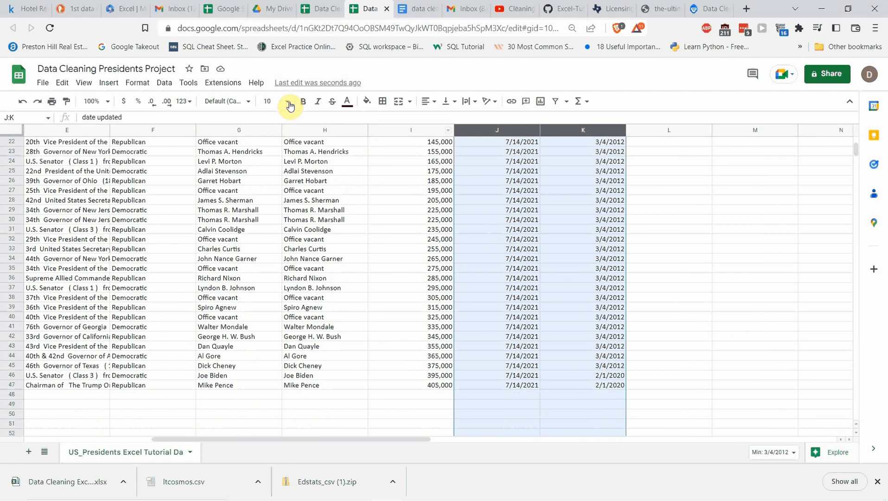
{"action": "left_click", "coordinate": [148, 83]}
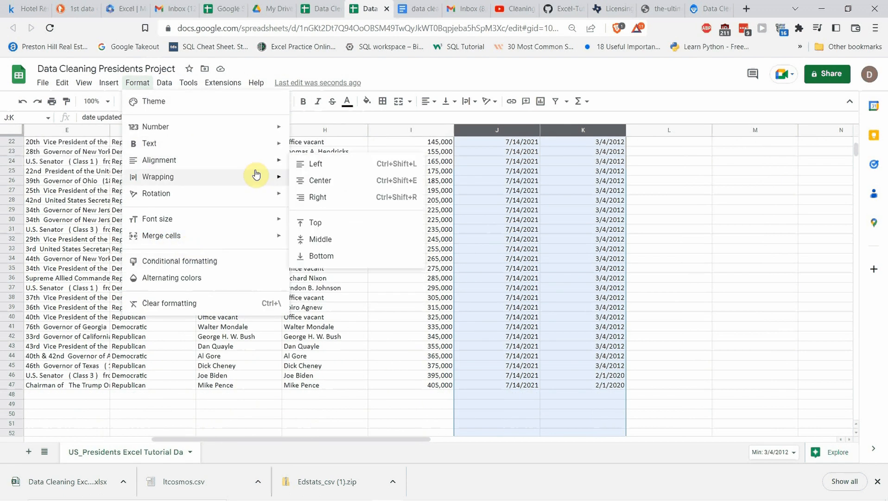
{"action": "mouse_move", "coordinate": [235, 132]}
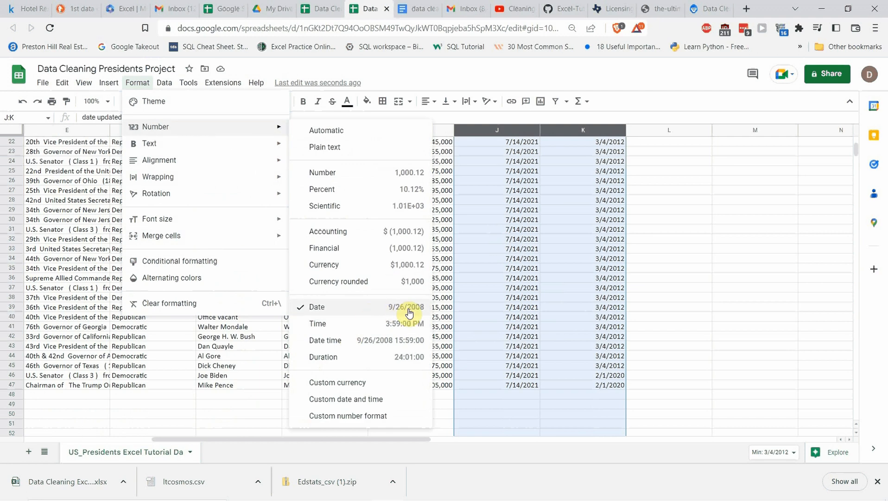
{"action": "left_click", "coordinate": [628, 110]}
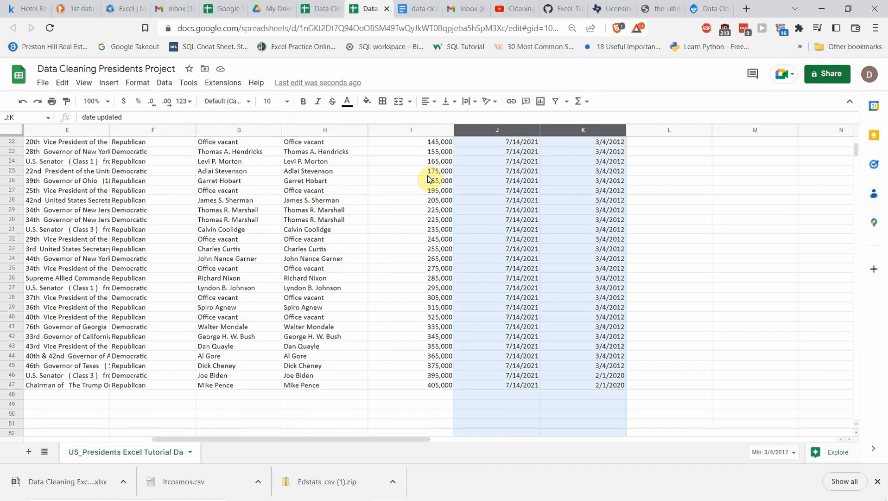
- Delete the unnamed index column A in front of the S.No. column after comparing its numbering down to the last data row
{"action": "left_click_drag", "start_coordinate": [231, 438], "coordinate": [112, 440]}
{"action": "scroll", "coordinate": [137, 372], "scroll_direction": "up", "scroll_amount": 7}
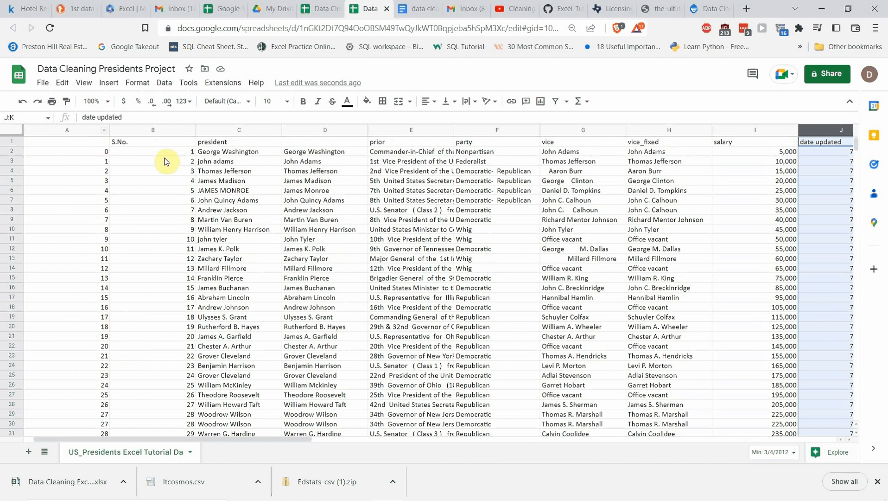
{"action": "left_click", "coordinate": [76, 131]}
{"action": "right_click", "coordinate": [73, 130]}
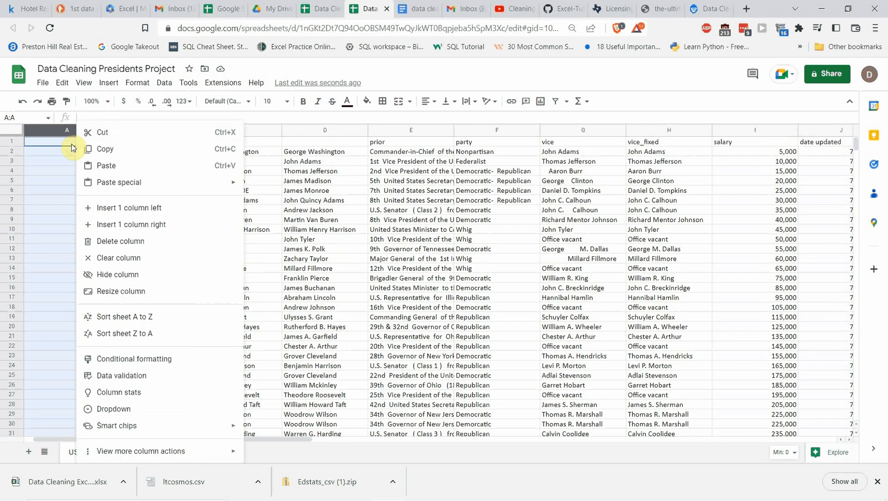
{"action": "key", "text": "Escape"}
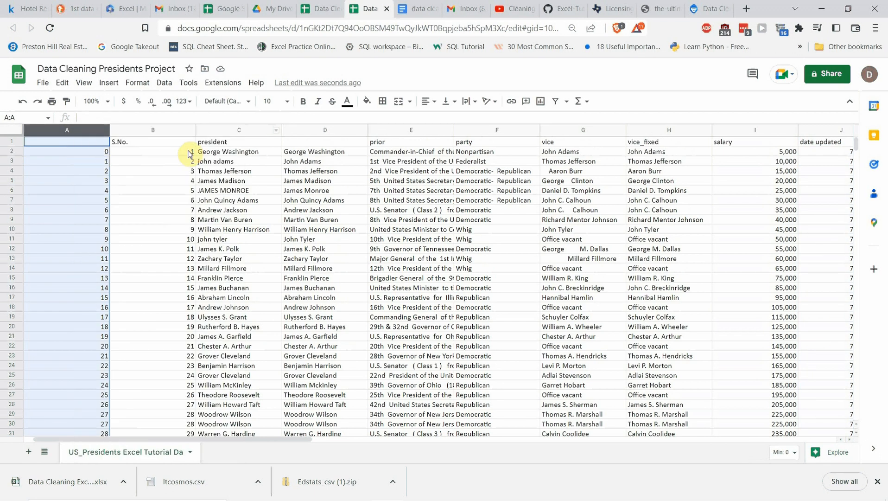
{"action": "scroll", "coordinate": [86, 200], "scroll_direction": "down", "scroll_amount": 7}
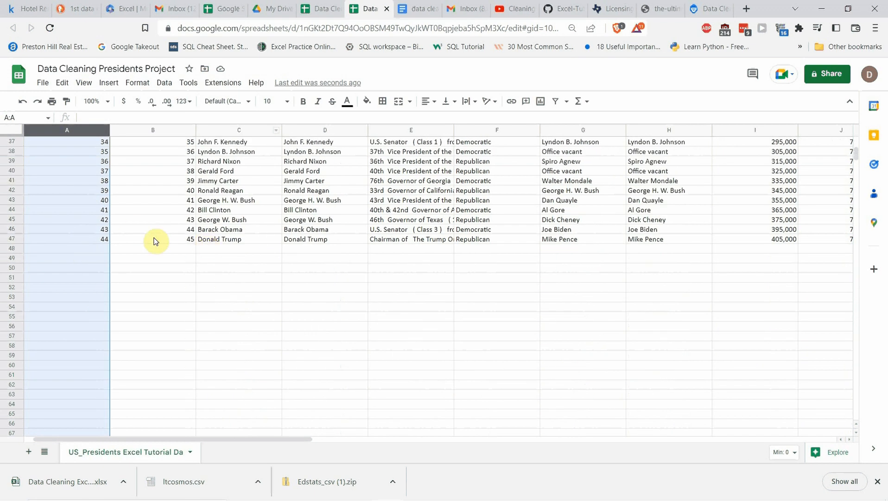
{"action": "scroll", "coordinate": [139, 234], "scroll_direction": "up", "scroll_amount": 4}
{"action": "scroll", "coordinate": [126, 230], "scroll_direction": "up", "scroll_amount": 5}
{"action": "right_click", "coordinate": [91, 133]}
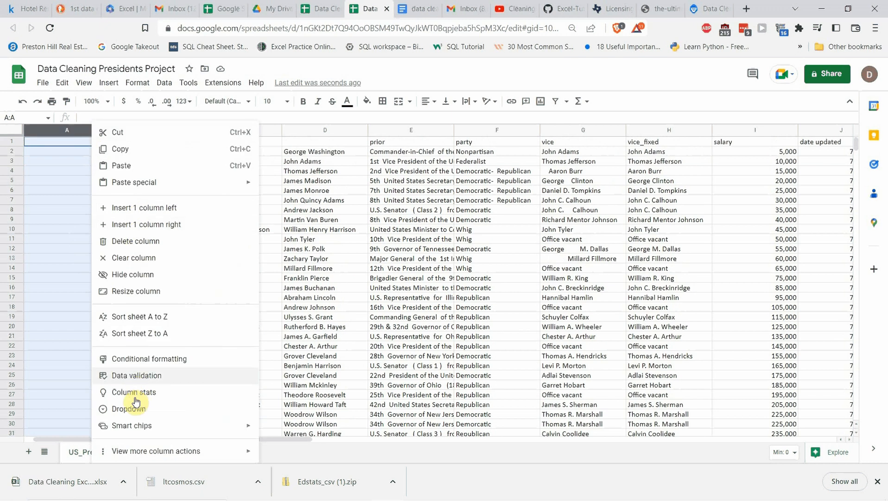
{"action": "left_click", "coordinate": [135, 242]}
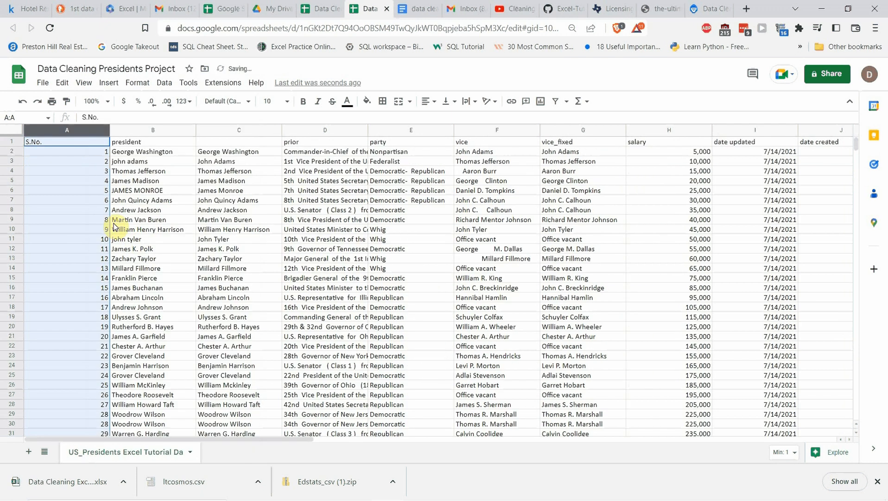
- Copy the PROPER formula results in C2:C47 and paste them as values only over the president names starting at B2
{"action": "left_click", "coordinate": [234, 153]}
{"action": "key", "text": "shift+Down"}
{"action": "key", "text": "shift+Down"}
{"action": "key", "text": "shift+Down"}
{"action": "key", "text": "shift+Down"}
{"action": "key", "text": "shift+Down"}
{"action": "key", "text": "shift+Down"}
{"action": "key", "text": "shift+Down"}
{"action": "key", "text": "shift+Down"}
{"action": "key", "text": "shift+Down"}
{"action": "key", "text": "shift+Down"}
{"action": "key", "text": "shift+Down"}
{"action": "key", "text": "shift+Down"}
{"action": "key", "text": "shift+Down"}
{"action": "key", "text": "shift+Down"}
{"action": "key", "text": "shift+Down"}
{"action": "key", "text": "shift+Down"}
{"action": "key", "text": "shift+Down"}
{"action": "key", "text": "shift+Down"}
{"action": "key", "text": "shift+Down"}
{"action": "key", "text": "shift+Down"}
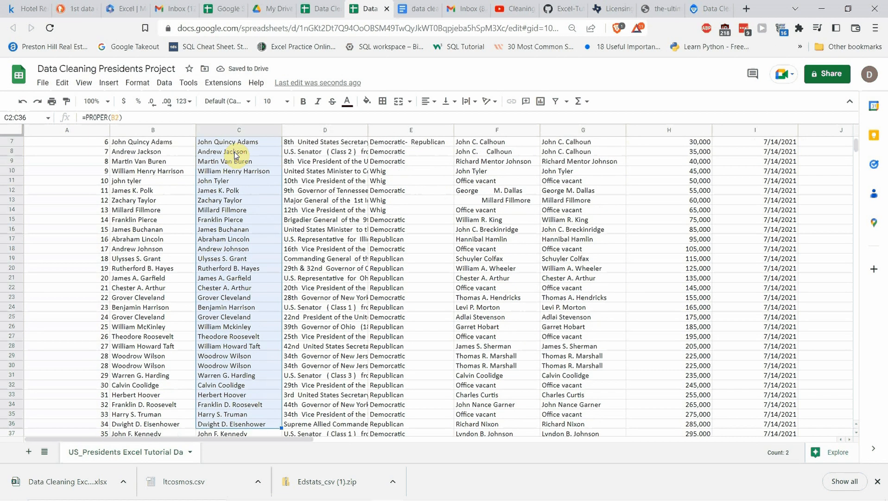
{"action": "key", "text": "shift+Down"}
{"action": "key", "text": "shift+Down"}
{"action": "key", "text": "shift+Down"}
{"action": "key", "text": "shift+Down"}
{"action": "key", "text": "shift+Down"}
{"action": "key", "text": "shift+Down"}
{"action": "key", "text": "shift+Down"}
{"action": "key", "text": "shift+Down"}
{"action": "key", "text": "shift+Down"}
{"action": "key", "text": "shift+Down"}
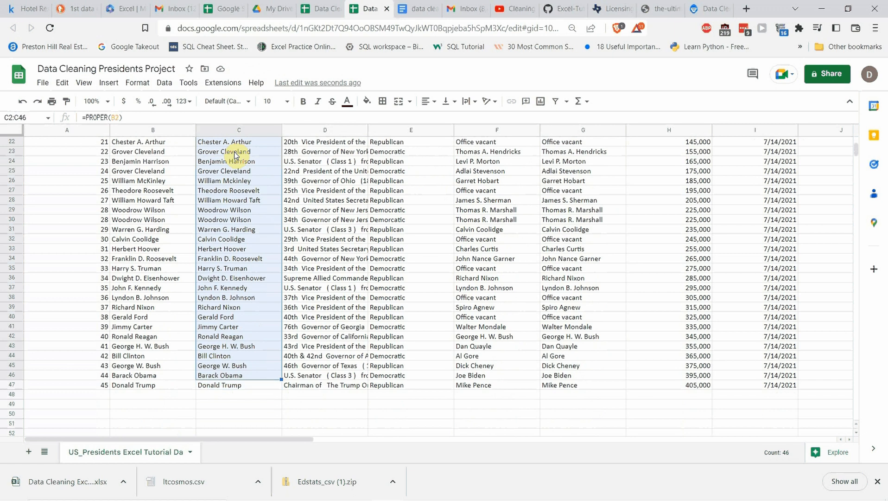
{"action": "key", "text": "shift+Down"}
{"action": "scroll", "coordinate": [220, 178], "scroll_direction": "up", "scroll_amount": 7}
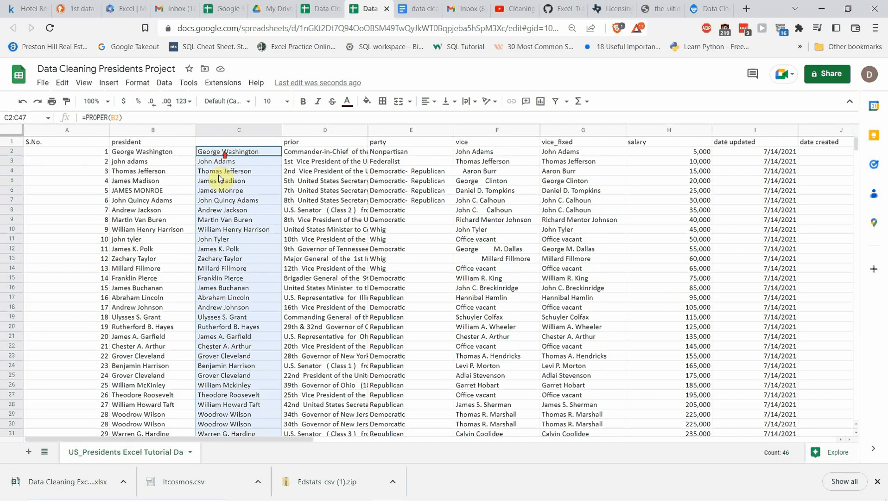
{"action": "right_click", "coordinate": [242, 150]}
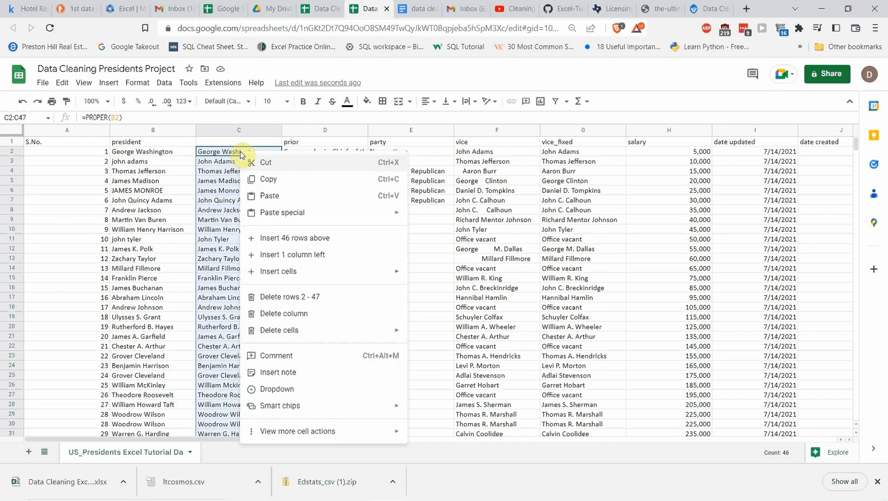
{"action": "left_click", "coordinate": [260, 187]}
{"action": "left_click", "coordinate": [139, 152]}
{"action": "right_click", "coordinate": [139, 152]}
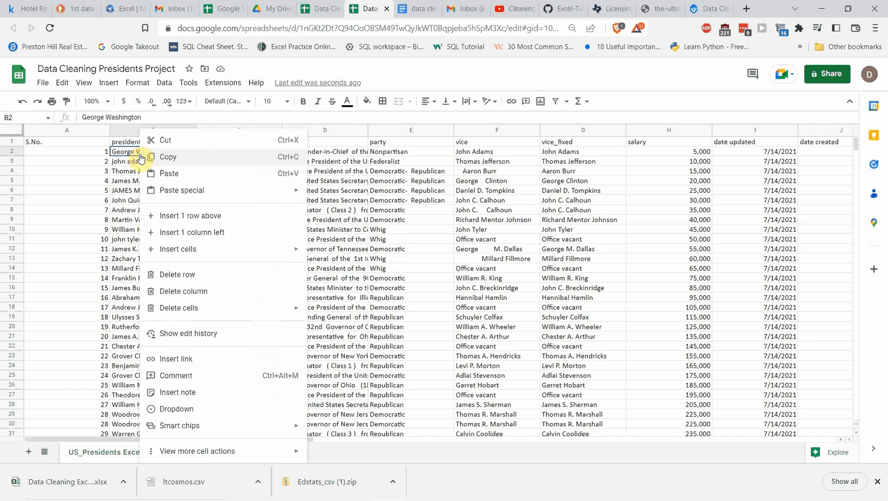
{"action": "mouse_move", "coordinate": [230, 195]}
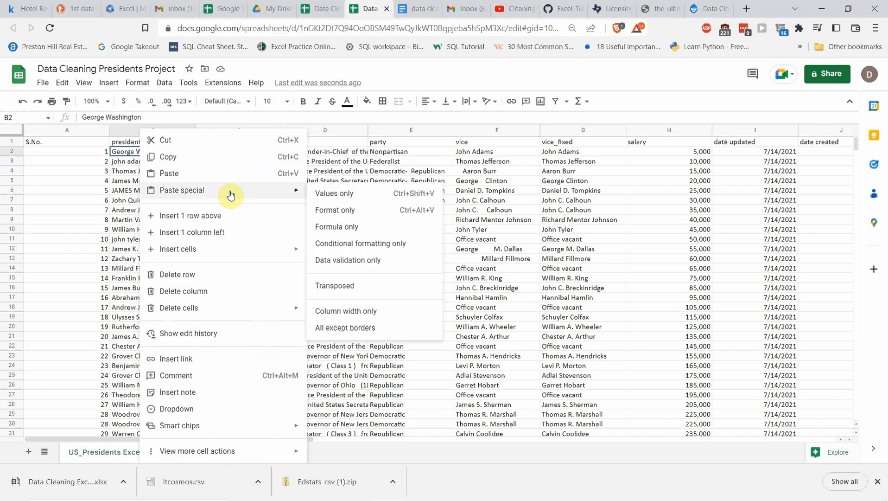
{"action": "left_click", "coordinate": [335, 194]}
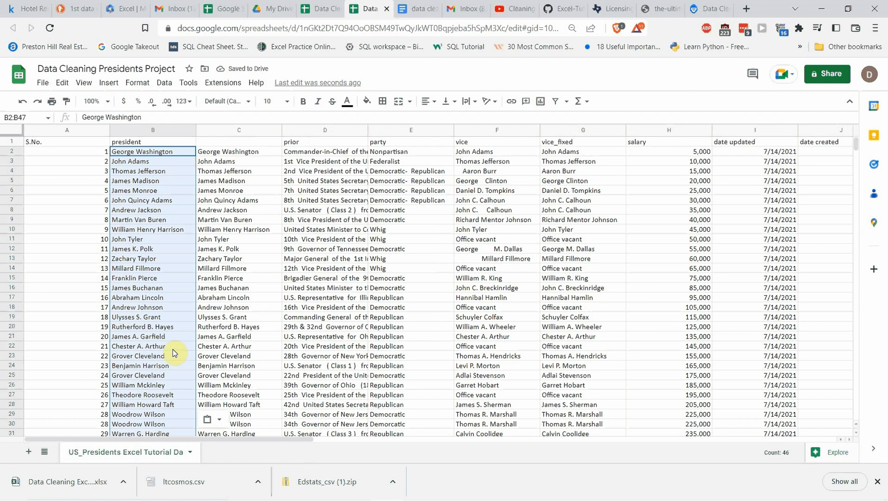
- Delete the PROPER helper column C and slightly widen the prior column
{"action": "left_click", "coordinate": [251, 131]}
{"action": "right_click", "coordinate": [250, 130]}
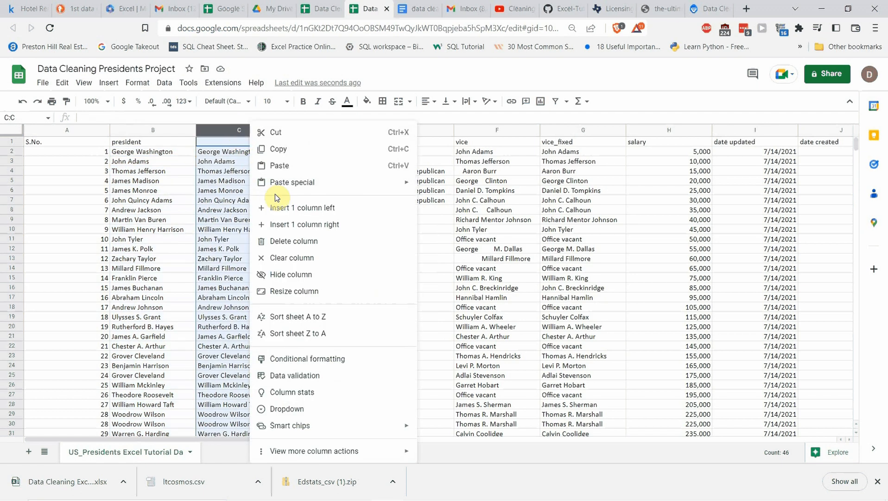
{"action": "left_click", "coordinate": [270, 241]}
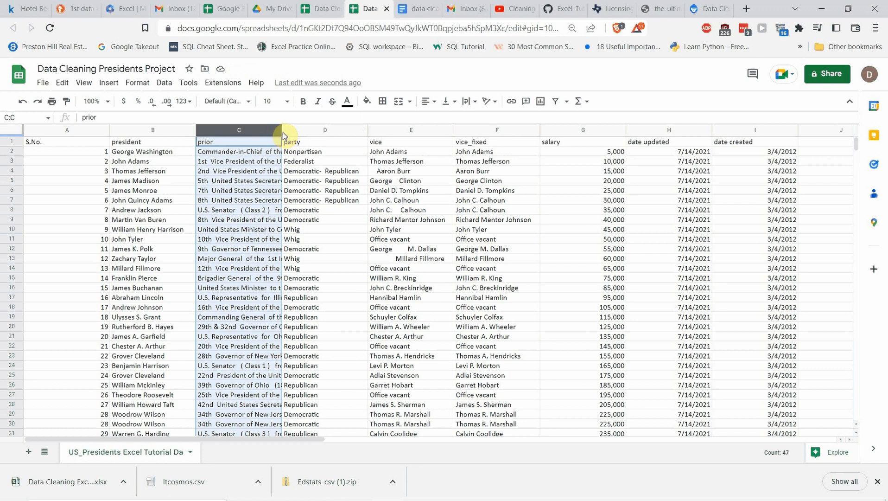
{"action": "left_click_drag", "start_coordinate": [284, 130], "coordinate": [291, 130]}
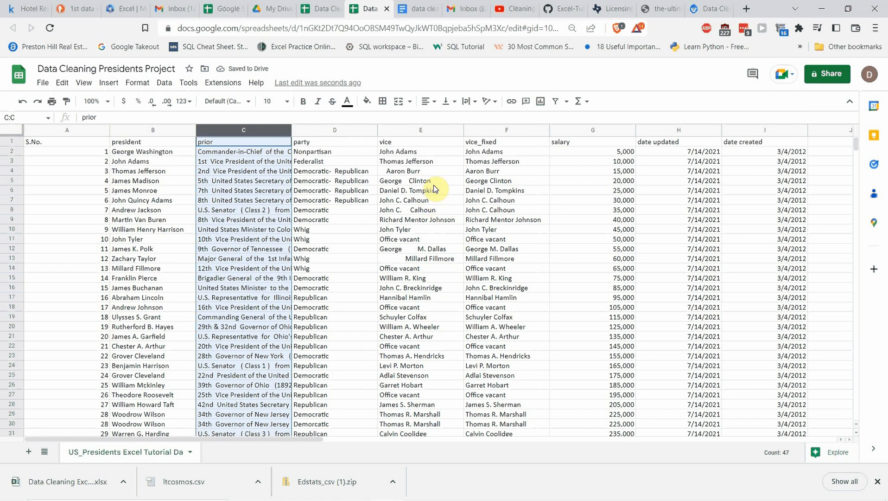
- Copy the TRIM results in the vice_fixed column, F2:F47, and paste them as values only over the vice names starting at E2
{"action": "left_click", "coordinate": [487, 142]}
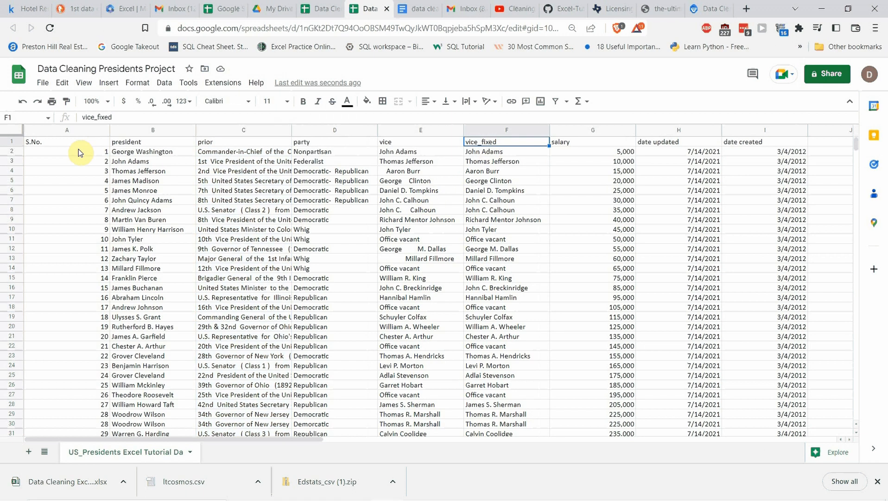
{"action": "left_click", "coordinate": [490, 163]}
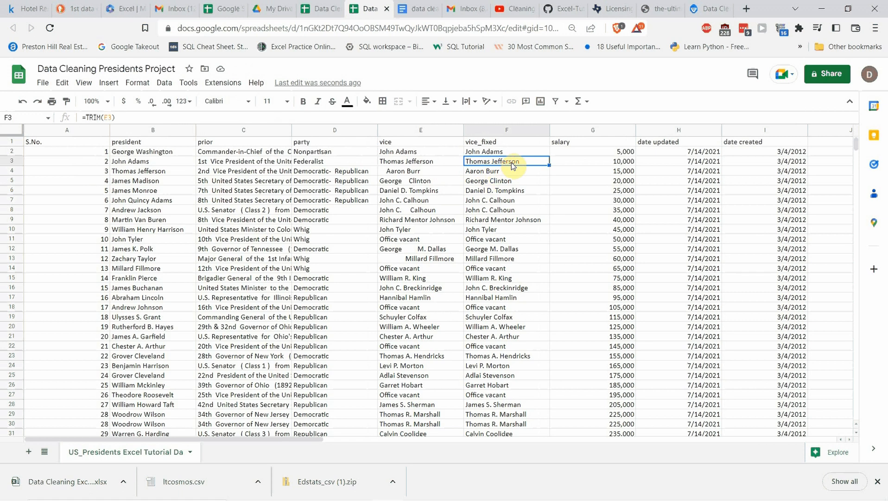
{"action": "left_click", "coordinate": [486, 152]}
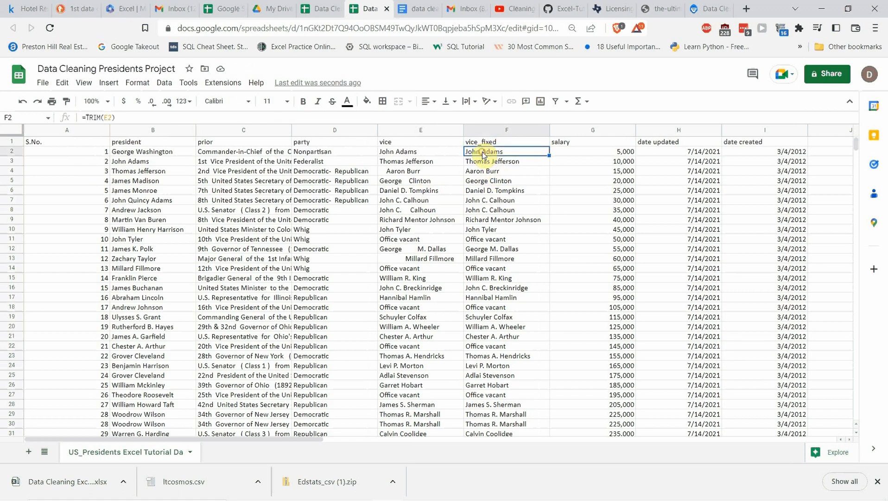
{"action": "key", "text": "shift+Down"}
{"action": "key", "text": "shift+Down"}
{"action": "key", "text": "shift+Down"}
{"action": "key", "text": "shift+Down"}
{"action": "key", "text": "shift+Down"}
{"action": "key", "text": "shift+Down"}
{"action": "key", "text": "shift+Down"}
{"action": "key", "text": "shift+Down"}
{"action": "key", "text": "shift+Down"}
{"action": "key", "text": "shift+Down"}
{"action": "key", "text": "shift+Down"}
{"action": "key", "text": "shift+Down"}
{"action": "key", "text": "shift+Down"}
{"action": "key", "text": "shift+Down"}
{"action": "key", "text": "shift+Down"}
{"action": "key", "text": "shift+Down"}
{"action": "key", "text": "shift+Down"}
{"action": "key", "text": "shift+Down"}
{"action": "key", "text": "shift+Down"}
{"action": "key", "text": "shift+Down"}
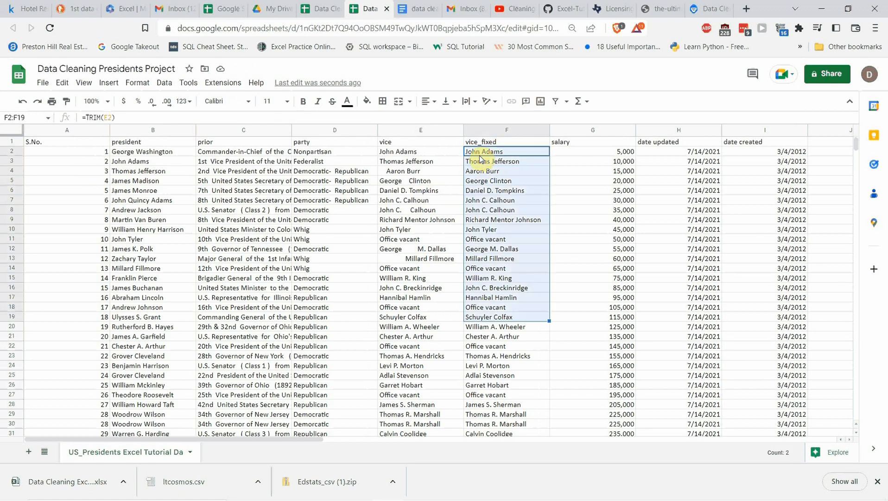
{"action": "key", "text": "shift+Down"}
{"action": "key", "text": "shift+Down"}
{"action": "key", "text": "shift+Down"}
{"action": "key", "text": "shift+Down"}
{"action": "key", "text": "shift+Down"}
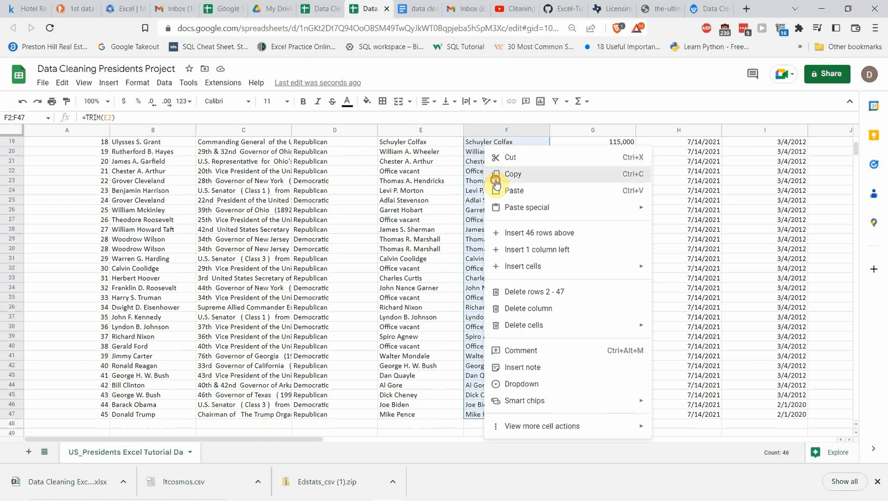
{"action": "left_click", "coordinate": [495, 179]}
{"action": "scroll", "coordinate": [401, 198], "scroll_direction": "up", "scroll_amount": 6}
{"action": "left_click", "coordinate": [412, 152]}
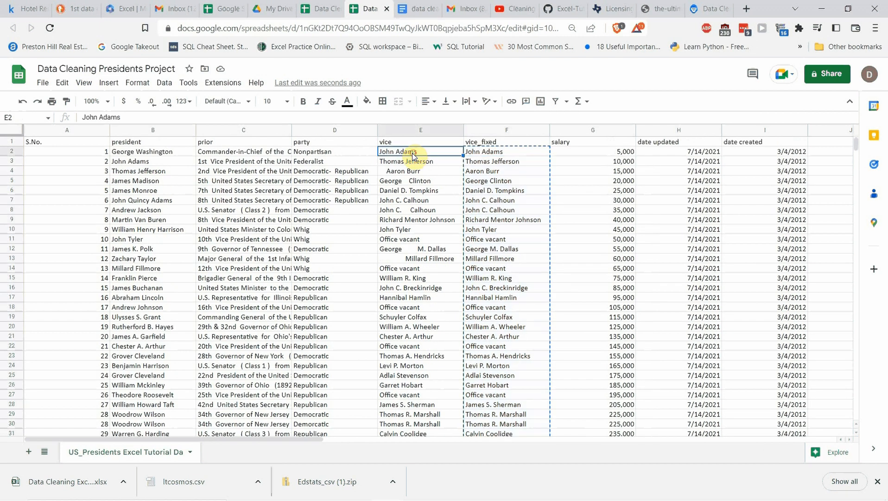
{"action": "right_click", "coordinate": [411, 152]}
{"action": "mouse_move", "coordinate": [512, 191]}
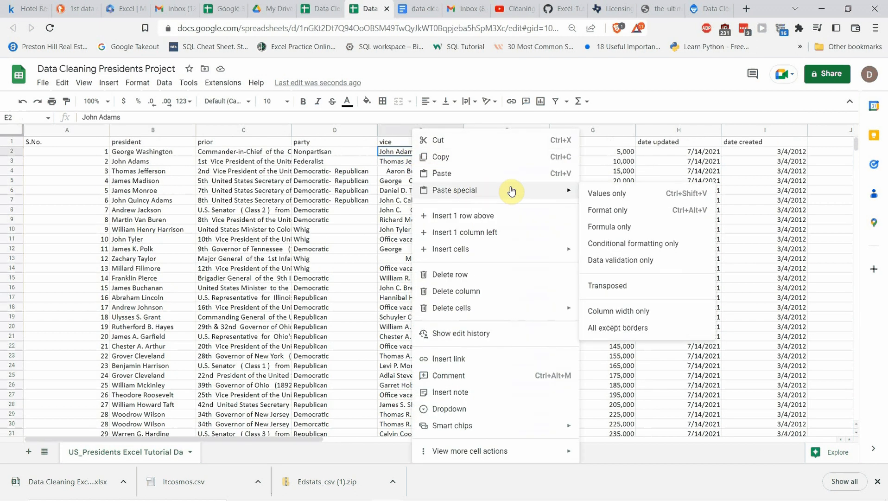
{"action": "left_click", "coordinate": [592, 193]}
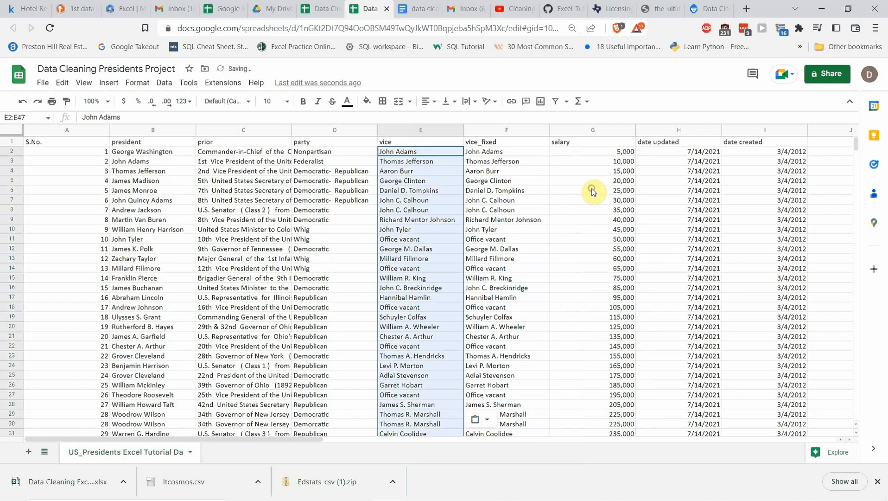
- Delete the redundant vice_fixed column and the prior column from the sheet
{"action": "left_click", "coordinate": [510, 133]}
{"action": "right_click", "coordinate": [510, 129]}
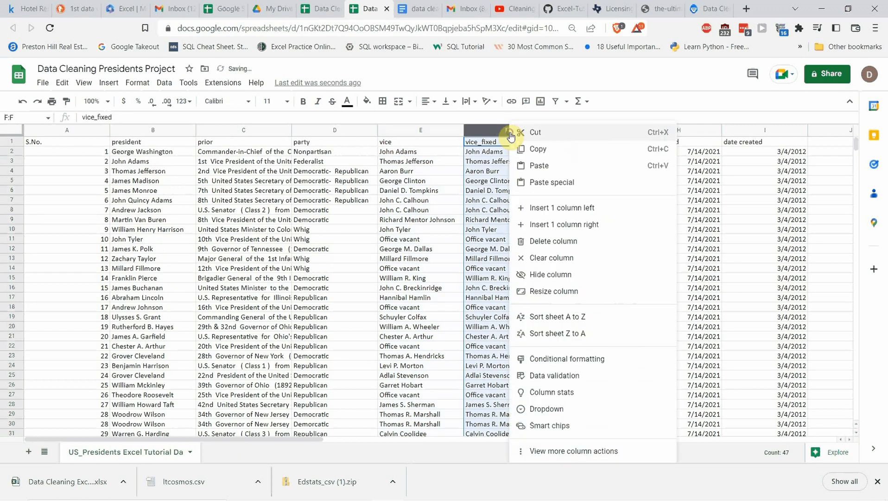
{"action": "left_click", "coordinate": [548, 241]}
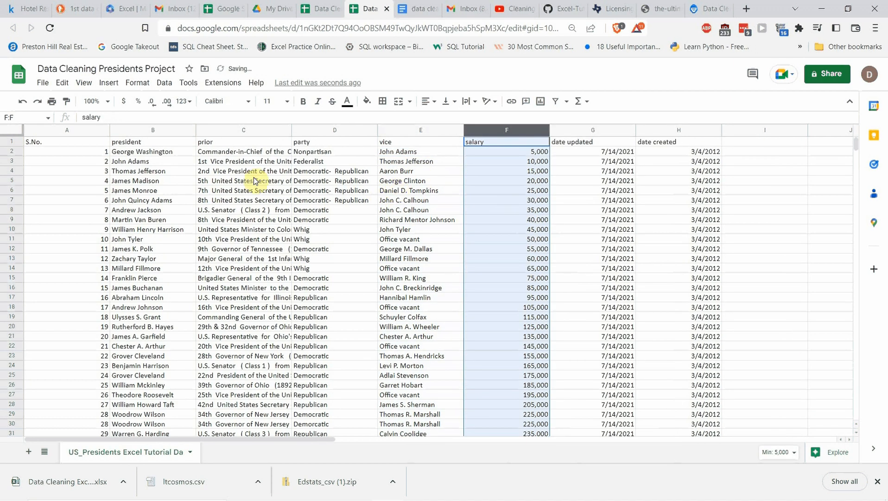
{"action": "left_click", "coordinate": [247, 131]}
{"action": "right_click", "coordinate": [247, 132]}
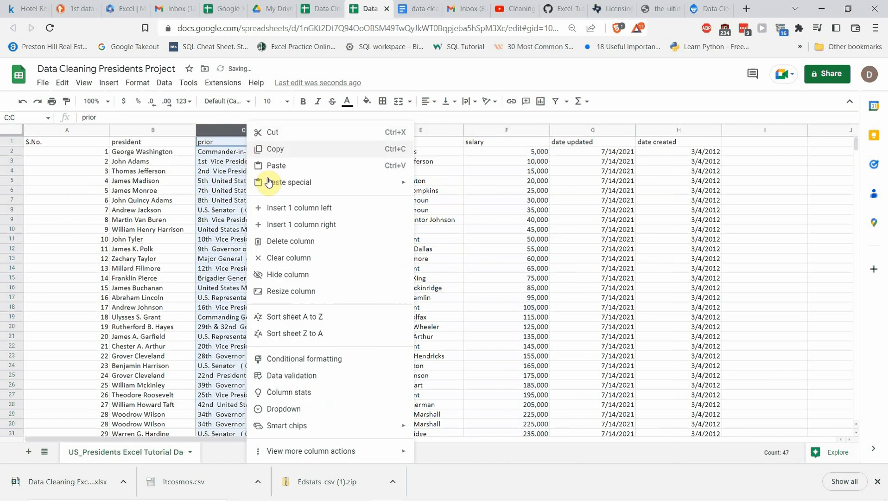
{"action": "left_click", "coordinate": [277, 238]}
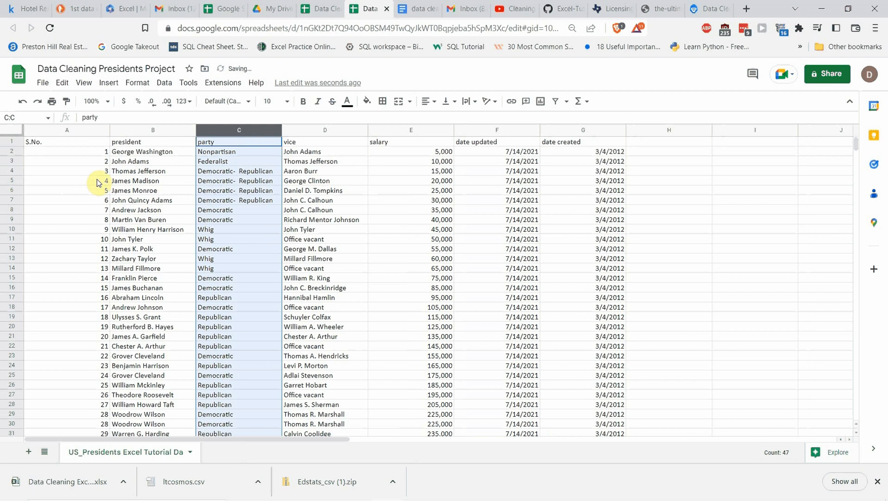
- Look over the cleaned rows and right-align the party value in cell C5
{"action": "left_click", "coordinate": [238, 180]}
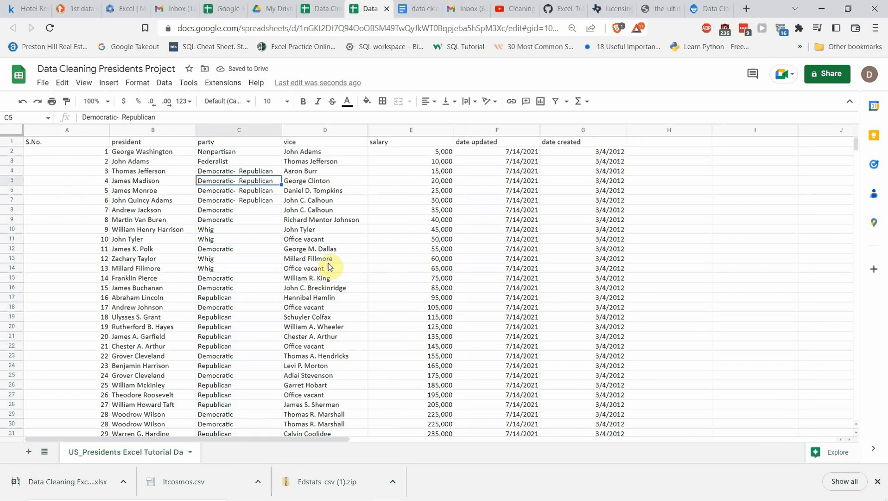
{"action": "scroll", "coordinate": [230, 278], "scroll_direction": "down", "scroll_amount": 2}
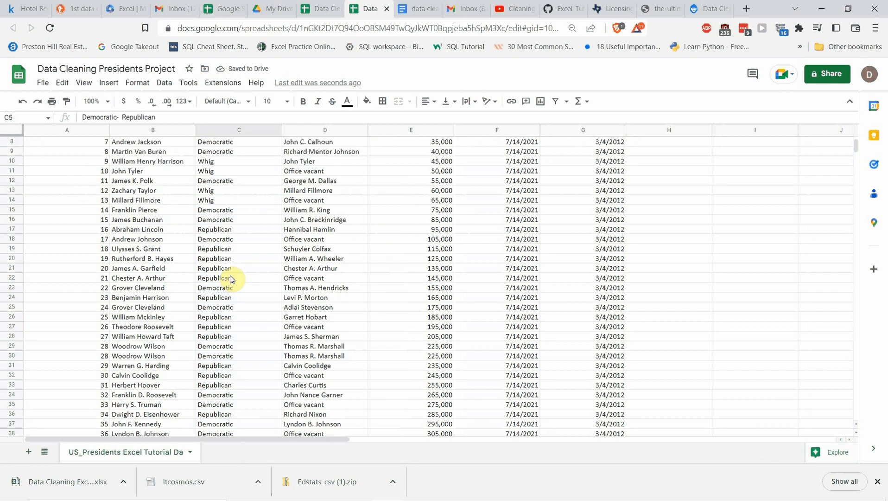
{"action": "scroll", "coordinate": [230, 278], "scroll_direction": "up", "scroll_amount": 2}
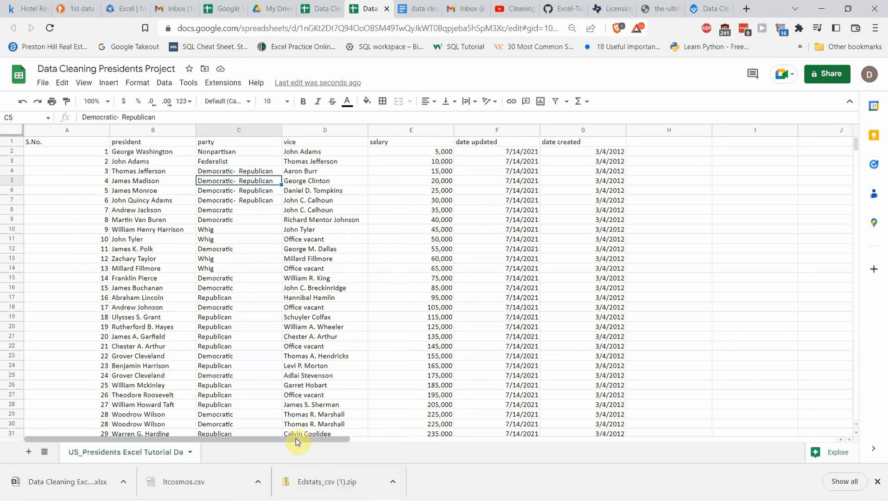
{"action": "key", "text": "ctrl+shift+r"}
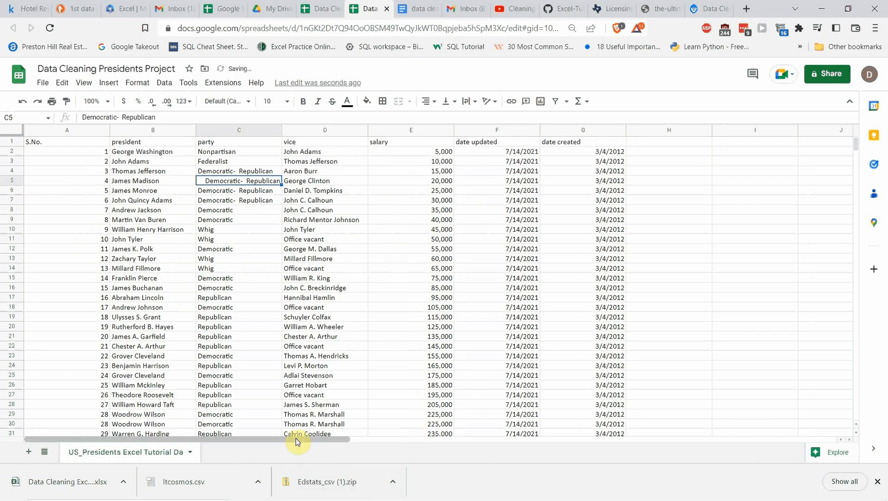